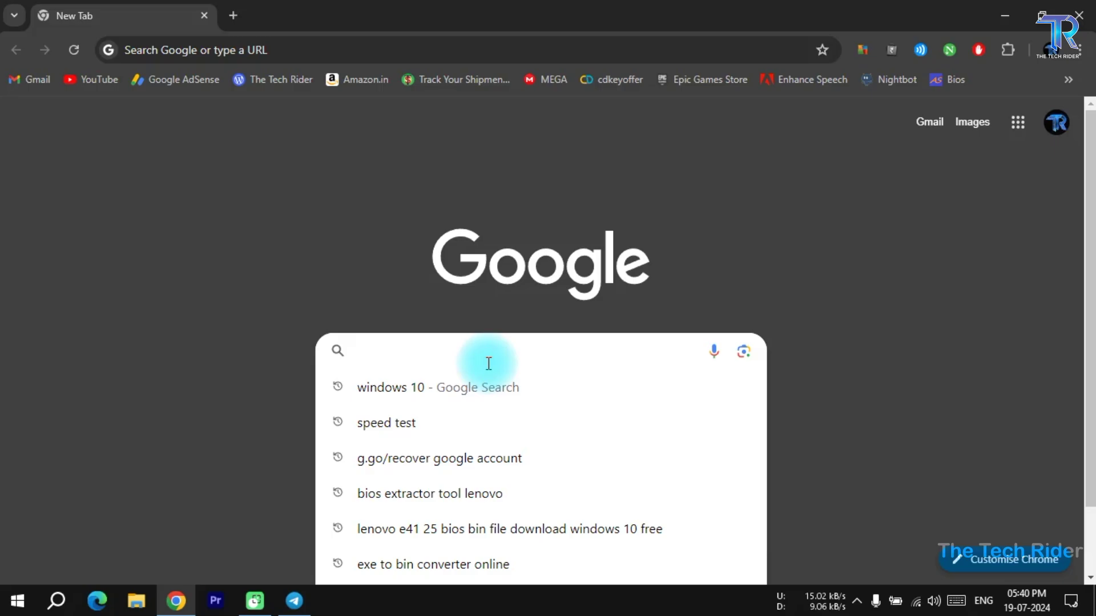
Search Google for "windows 10" and open Microsoft's Download Windows 10 page
{"action": "left_click", "coordinate": [440, 388]}
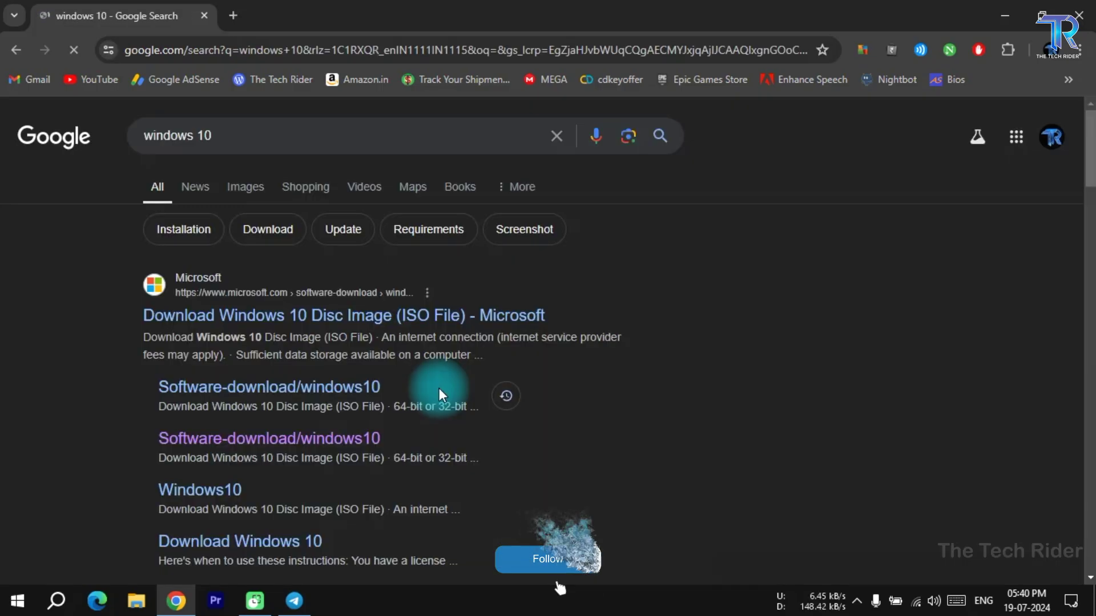
{"action": "left_click", "coordinate": [269, 328]}
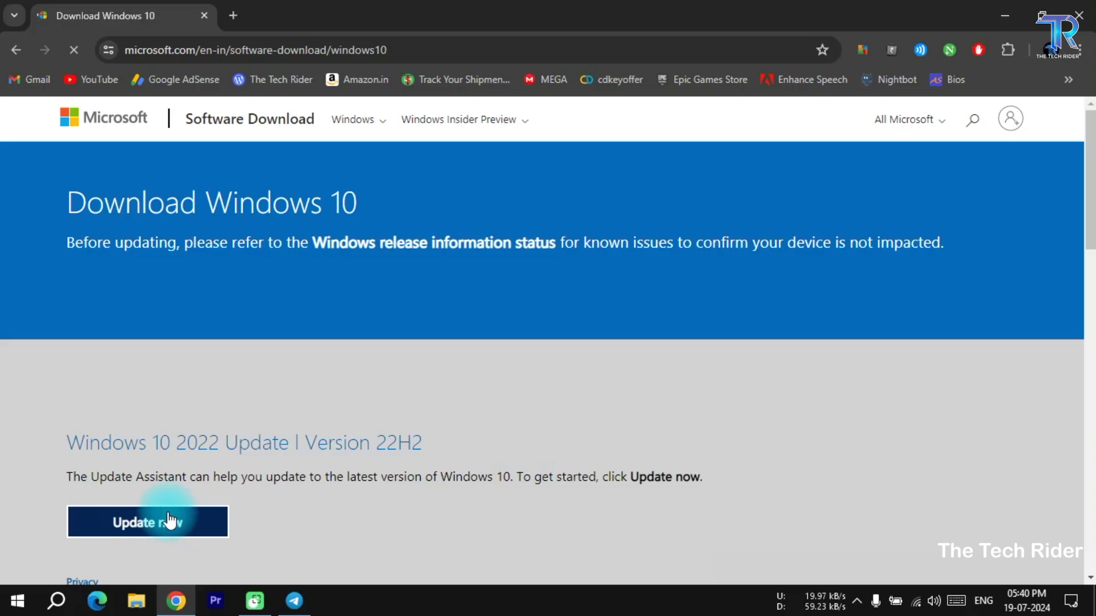
{"action": "mouse_move", "coordinate": [1091, 165]}
{"action": "left_mouse_down"}
{"action": "mouse_move", "coordinate": [1087, 298]}
{"action": "mouse_move", "coordinate": [1092, 164]}
{"action": "left_mouse_up"}
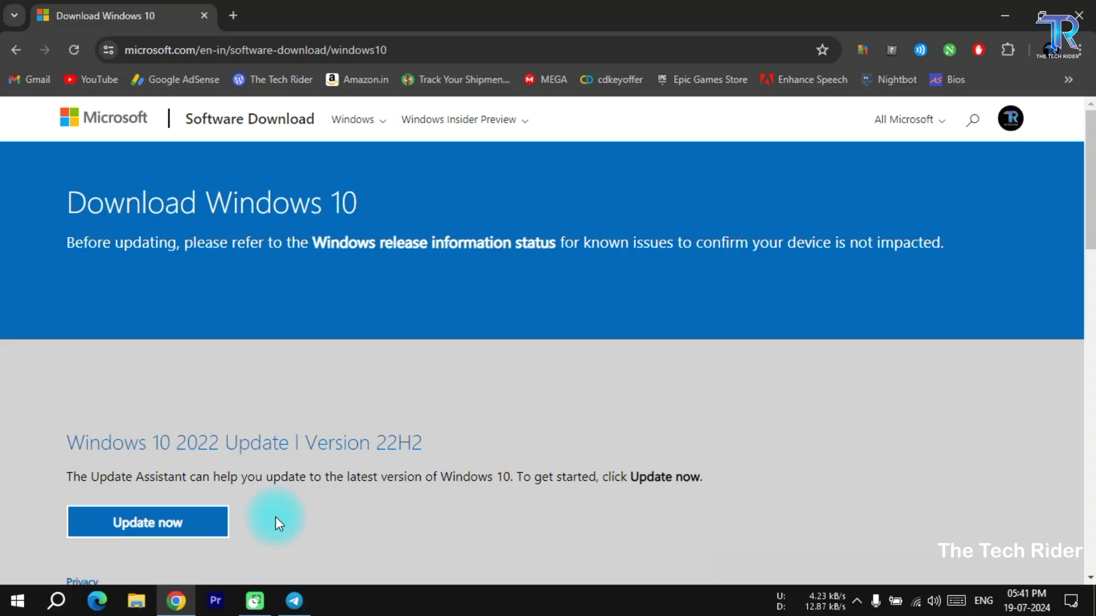
Reload the page with the developer tools' device emulation on and confirm the Windows 10 (multi-edition ISO) edition
{"action": "key", "text": "F12"}
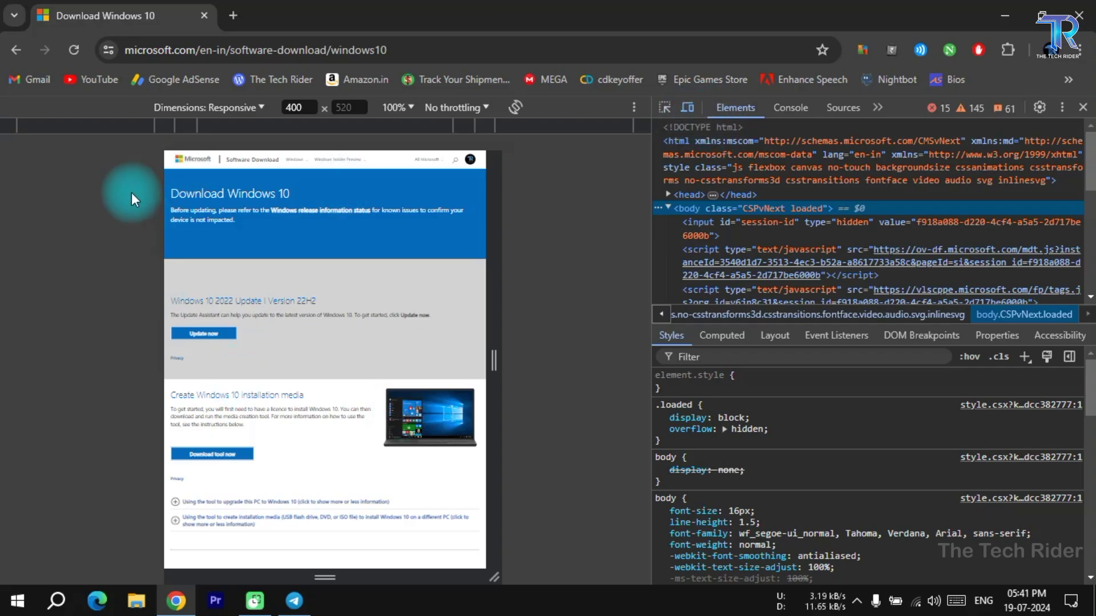
{"action": "left_click", "coordinate": [73, 47]}
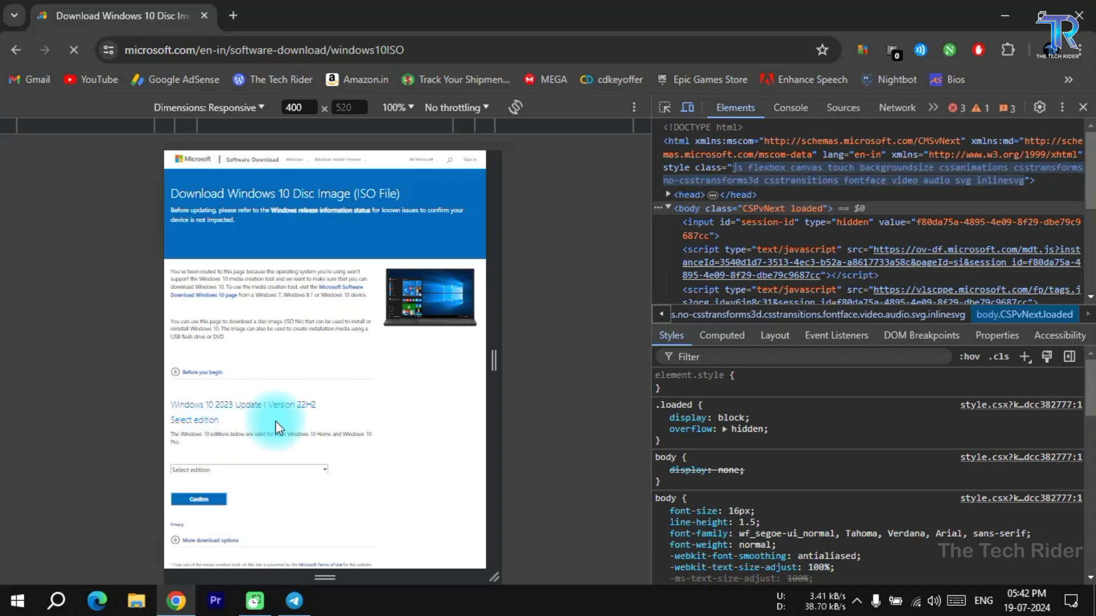
{"action": "left_click", "coordinate": [205, 471]}
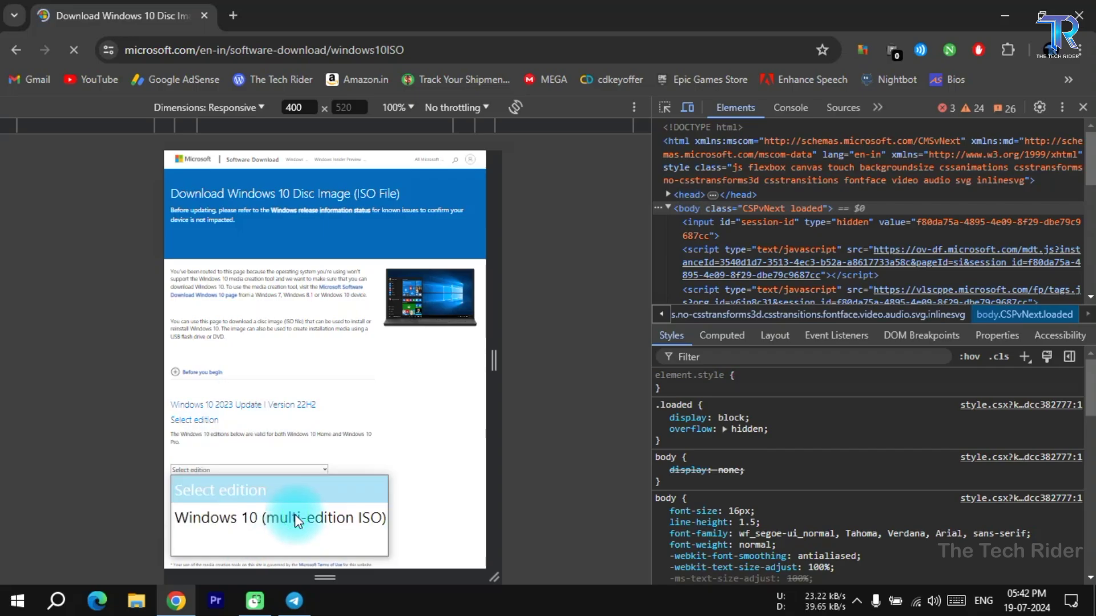
{"action": "left_click", "coordinate": [295, 515]}
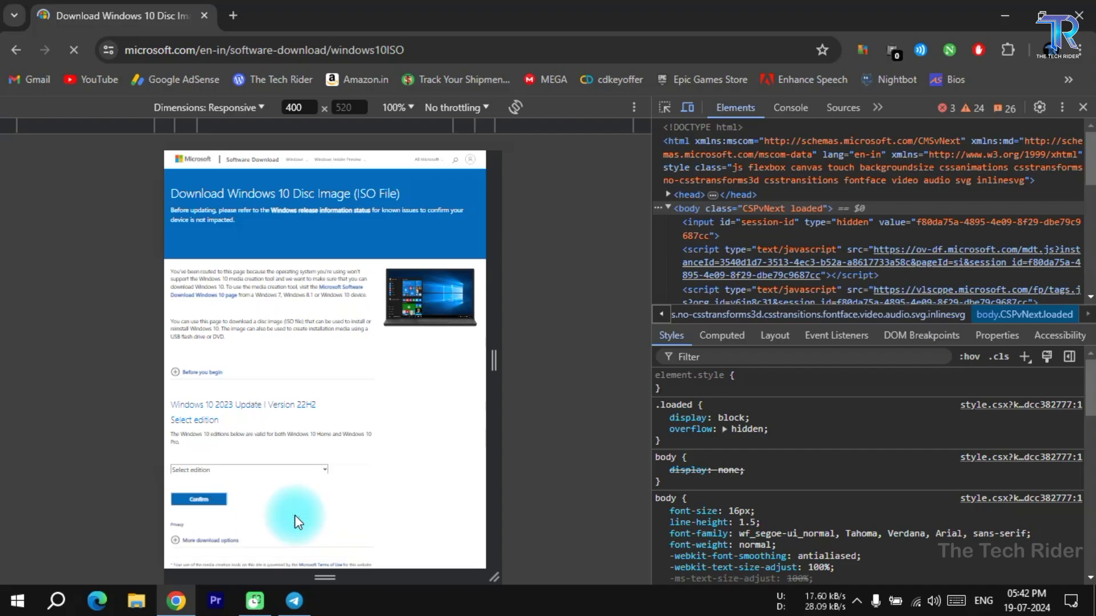
{"action": "left_click", "coordinate": [210, 500]}
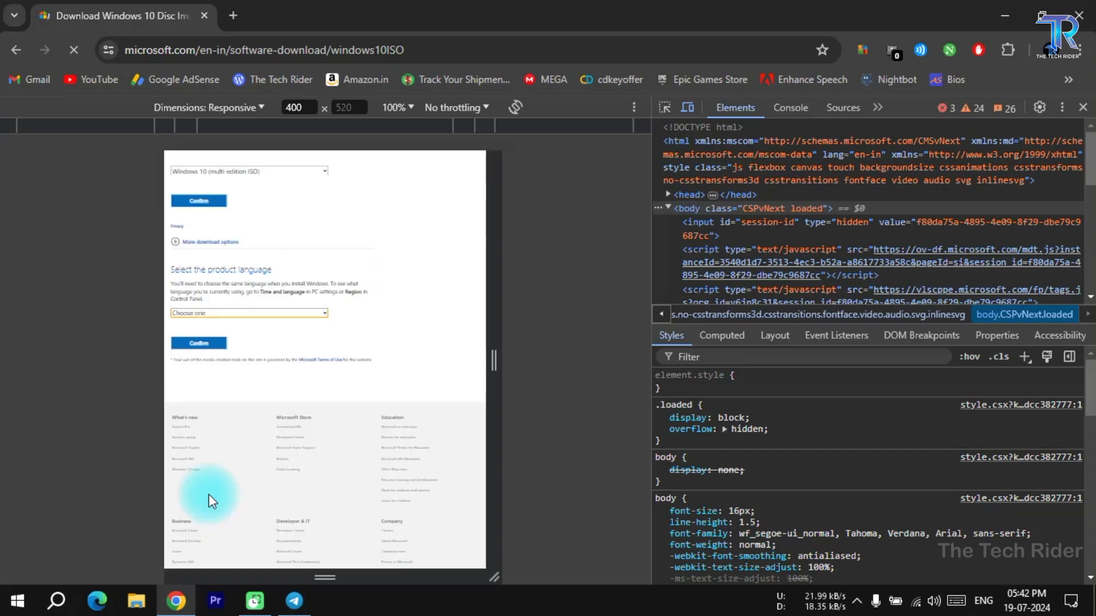
Choose English International as the product language and confirm it
{"action": "left_click", "coordinate": [271, 315]}
{"action": "scroll", "coordinate": [321, 420], "scroll_direction": "down", "scroll_amount": 2}
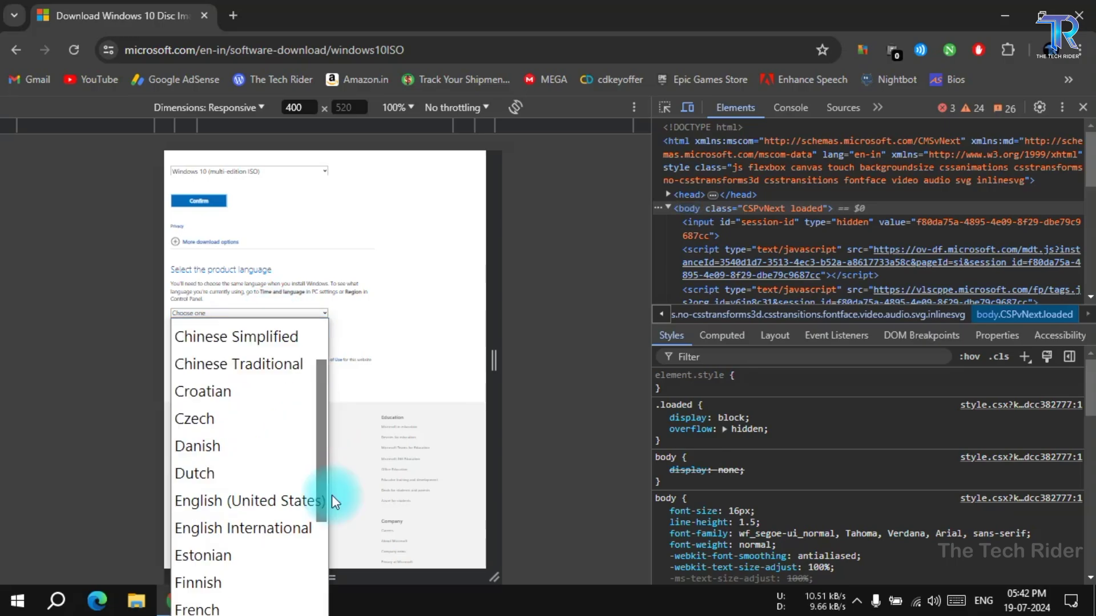
{"action": "left_click", "coordinate": [331, 496]}
{"action": "left_click", "coordinate": [272, 315]}
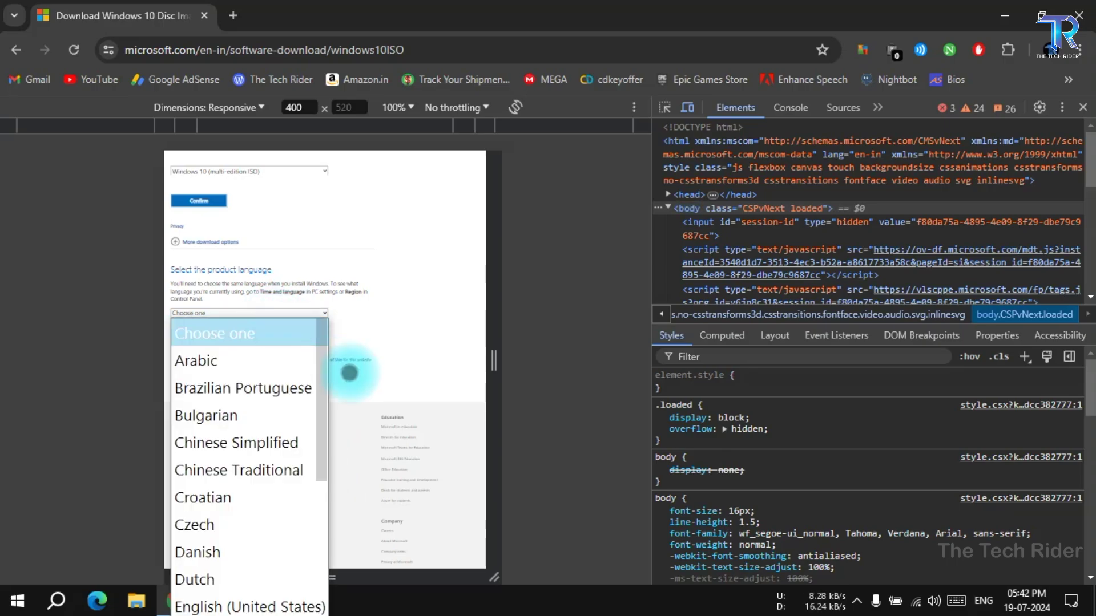
{"action": "scroll", "coordinate": [324, 400], "scroll_direction": "down", "scroll_amount": 2}
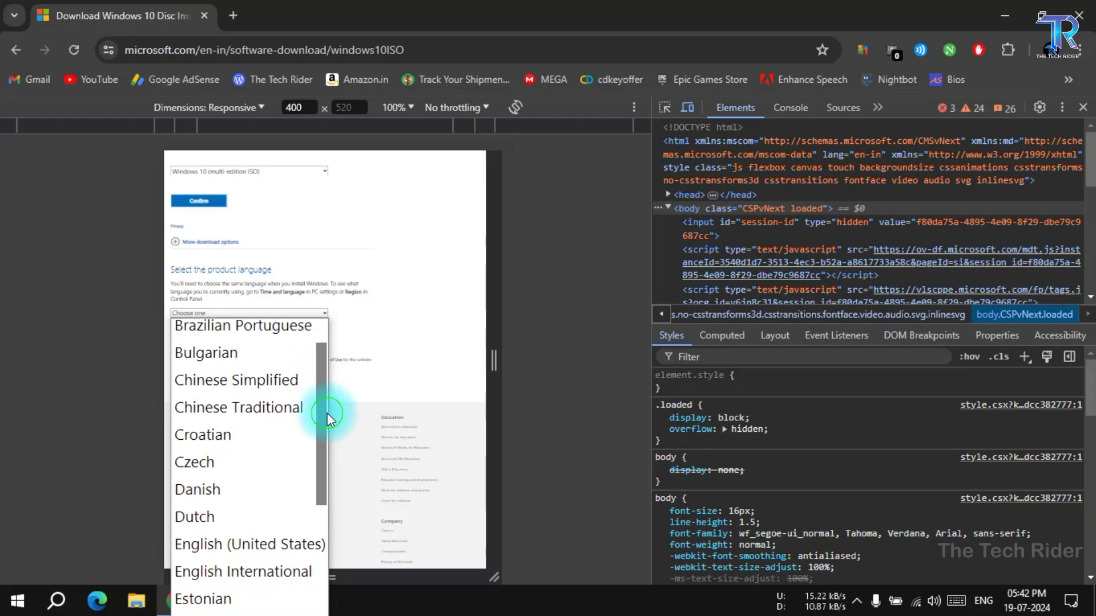
{"action": "left_click", "coordinate": [275, 573]}
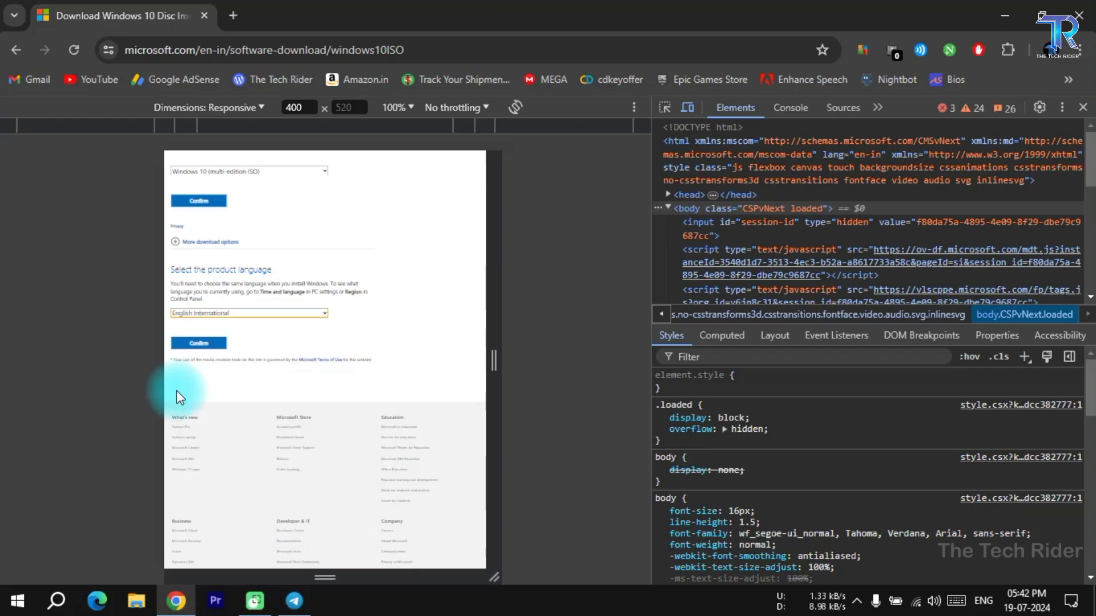
{"action": "left_click", "coordinate": [198, 342]}
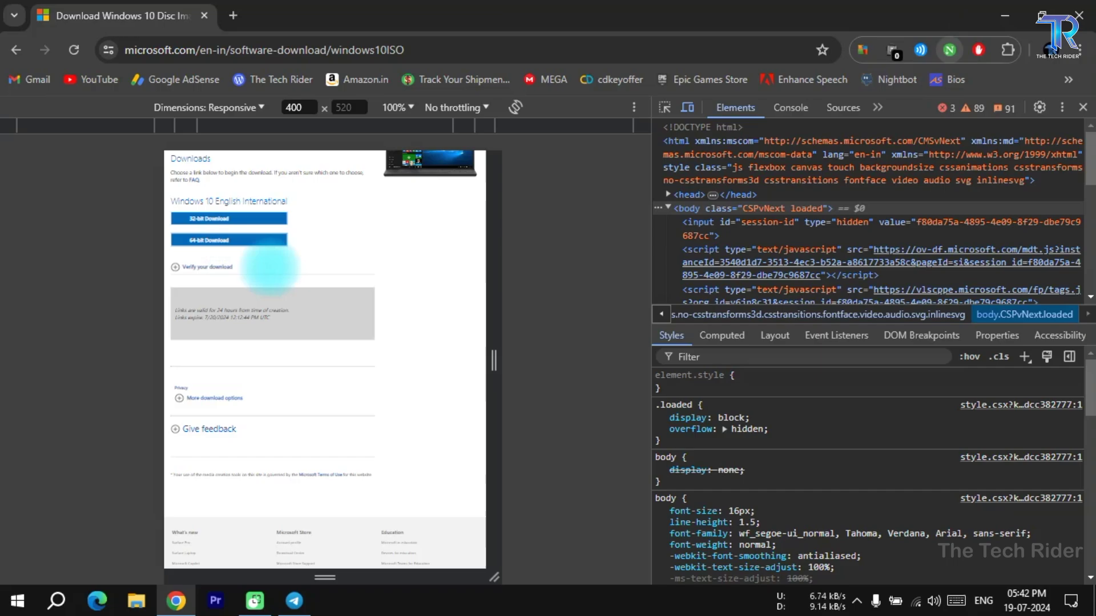
Start the 64-bit Windows 10 English International ISO download directly in the browser and open the download list
{"action": "left_click", "coordinate": [248, 242]}
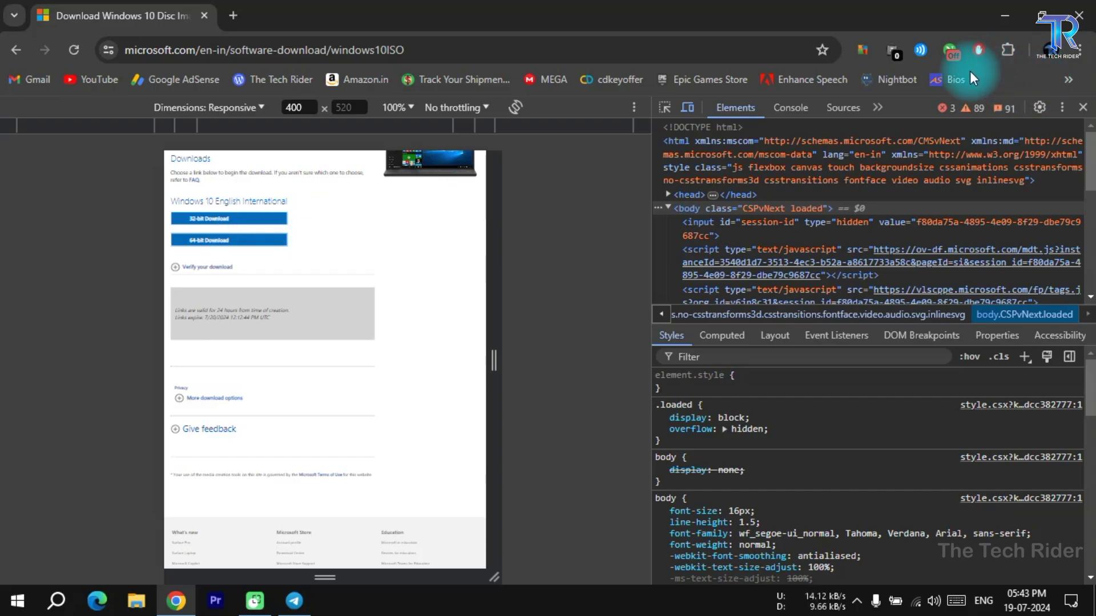
{"action": "left_click", "coordinate": [230, 240]}
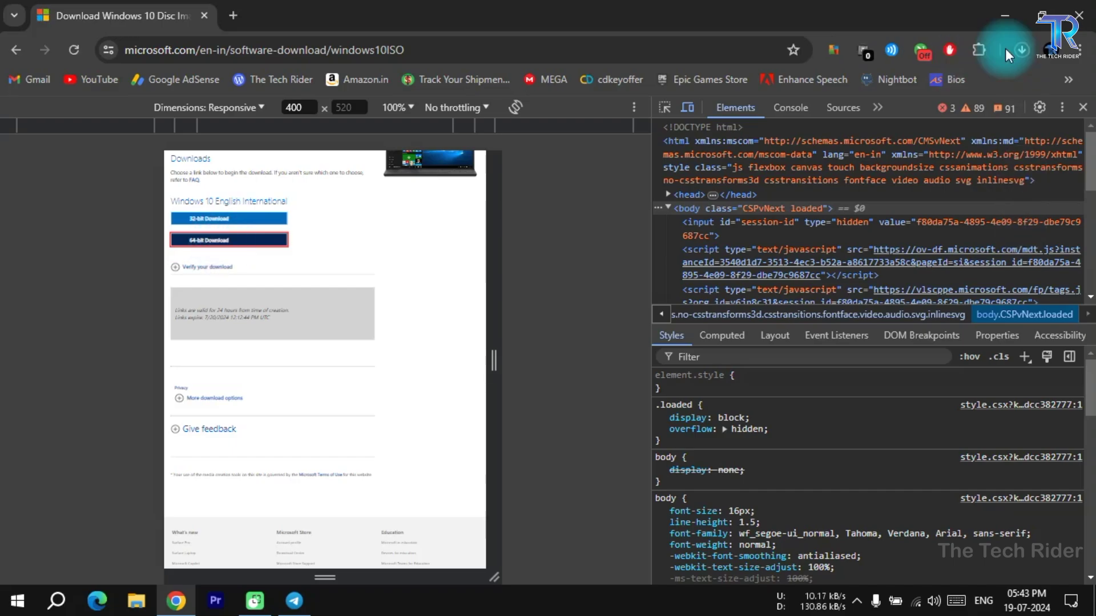
{"action": "left_click", "coordinate": [1015, 49]}
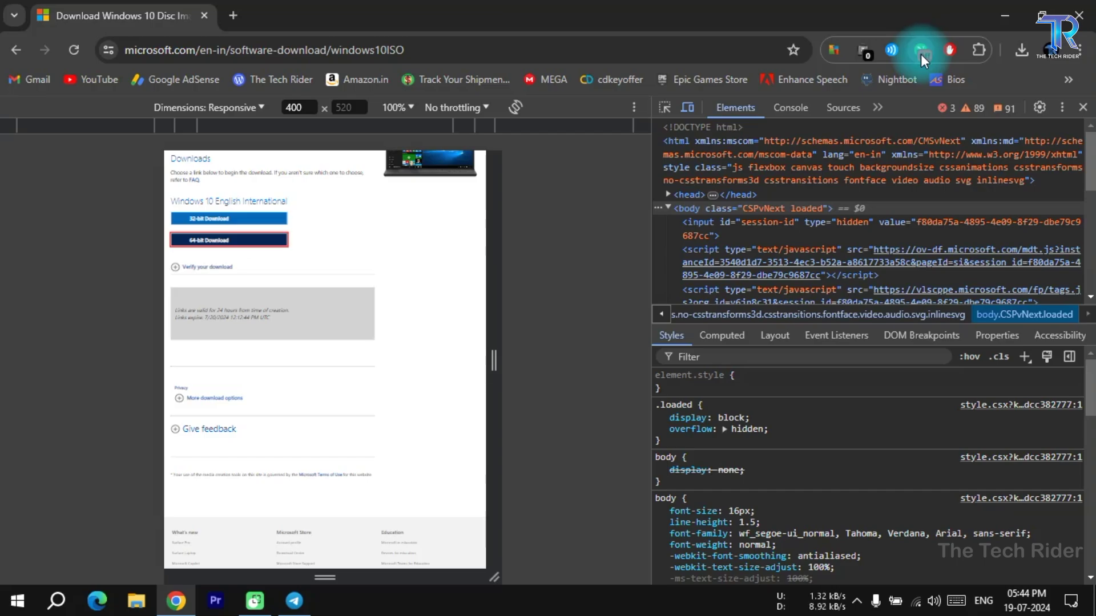
Turn on the Neat Download Manager browser extension, and launch and minimise the Neat Download Manager app
{"action": "left_click", "coordinate": [921, 51]}
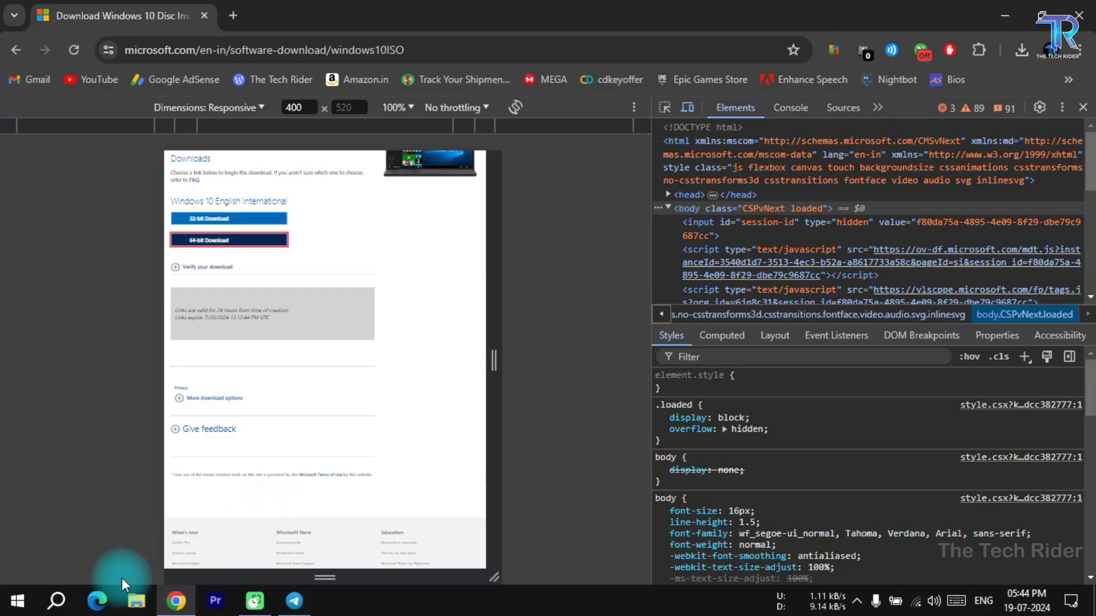
{"action": "left_click", "coordinate": [57, 600]}
{"action": "type", "text": "ne"}
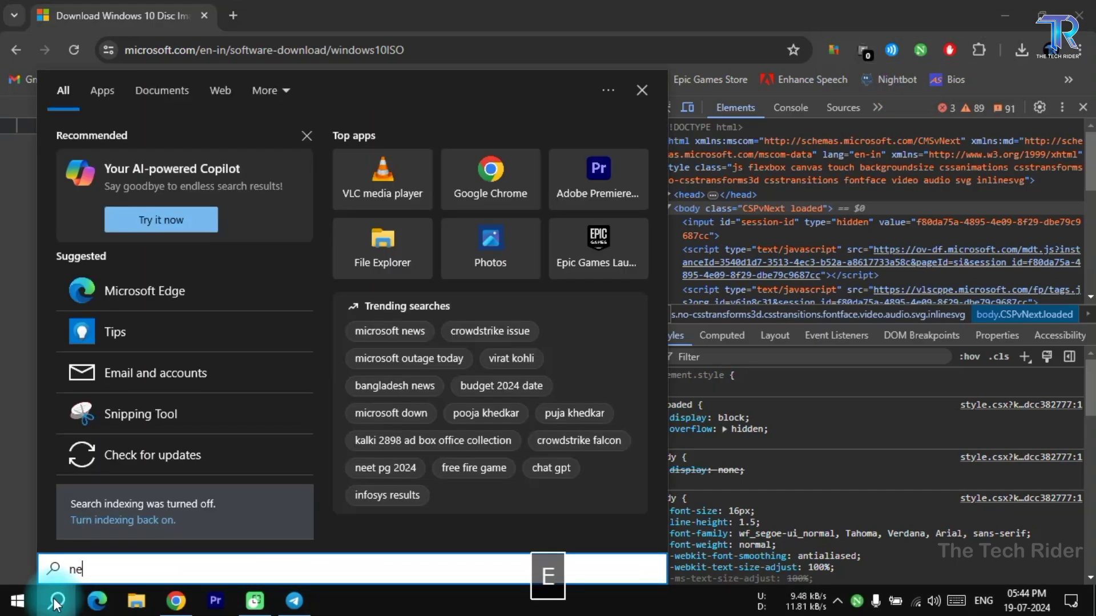
{"action": "type", "text": "at"}
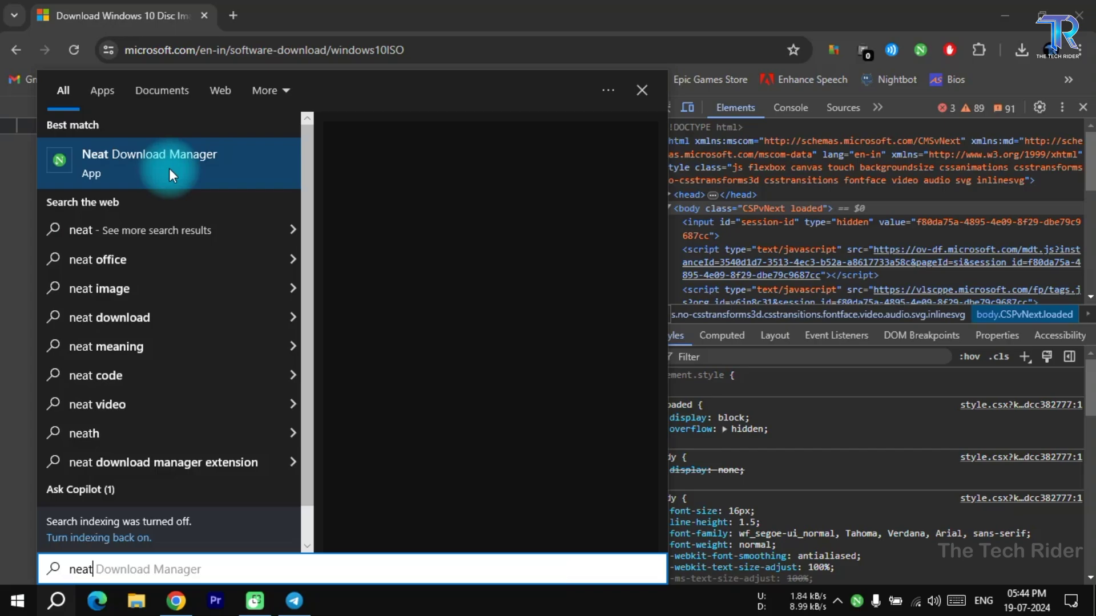
{"action": "left_click", "coordinate": [169, 169]}
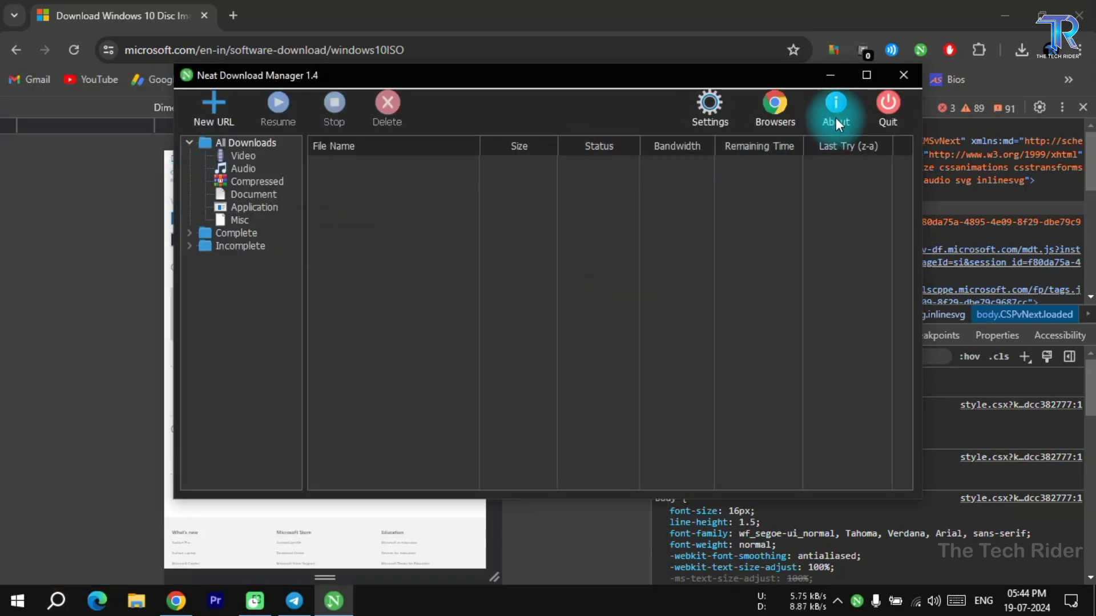
{"action": "left_click", "coordinate": [833, 76]}
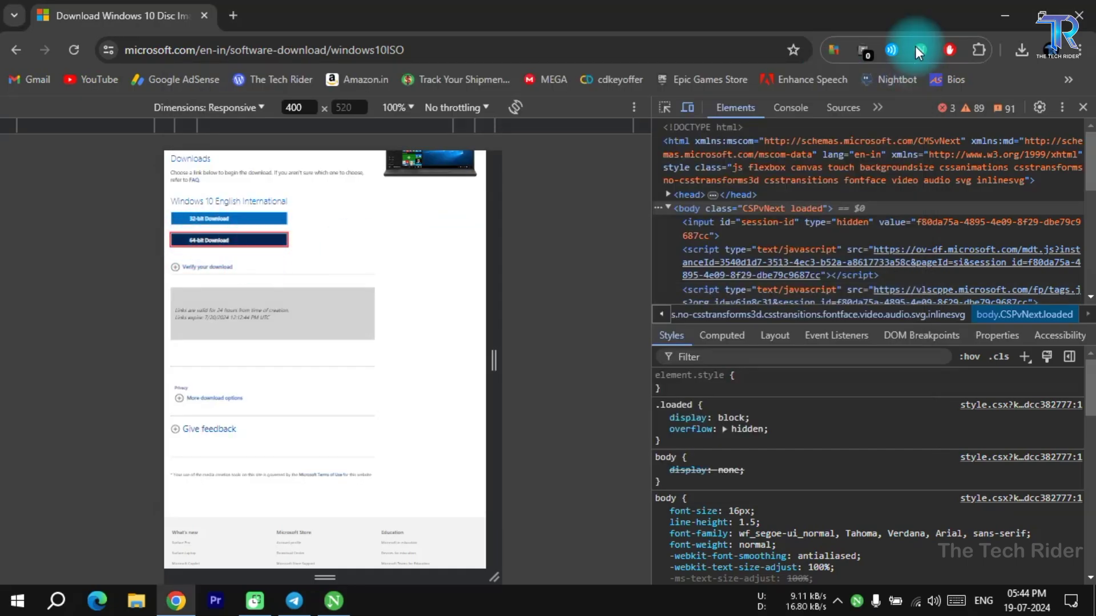
Start the 64-bit ISO download through Neat Download Manager, then pause and cancel it
{"action": "left_click", "coordinate": [240, 241]}
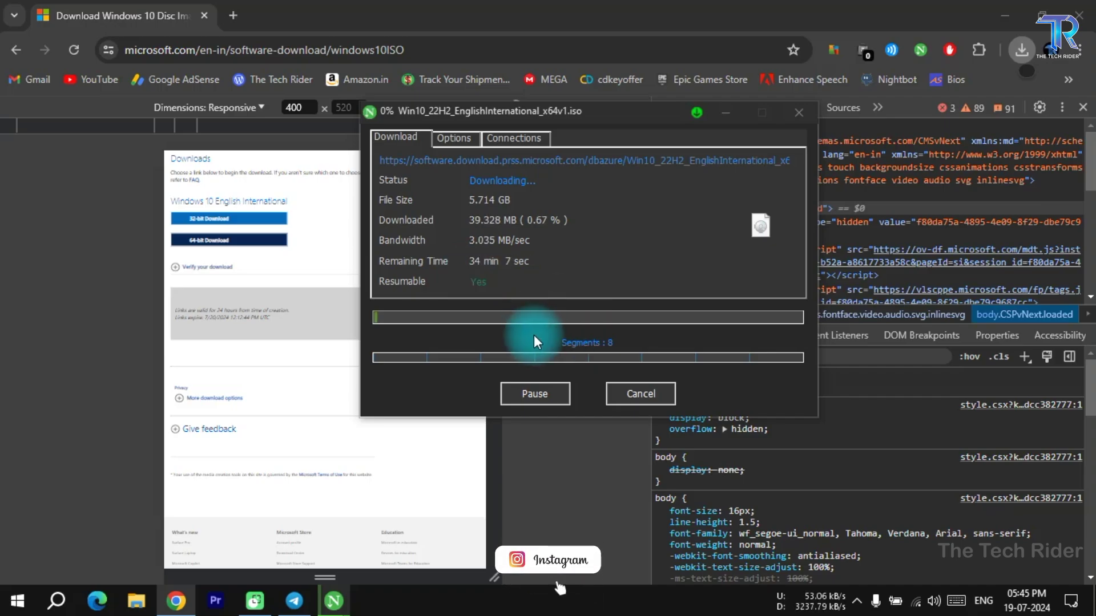
{"action": "left_click", "coordinate": [554, 393]}
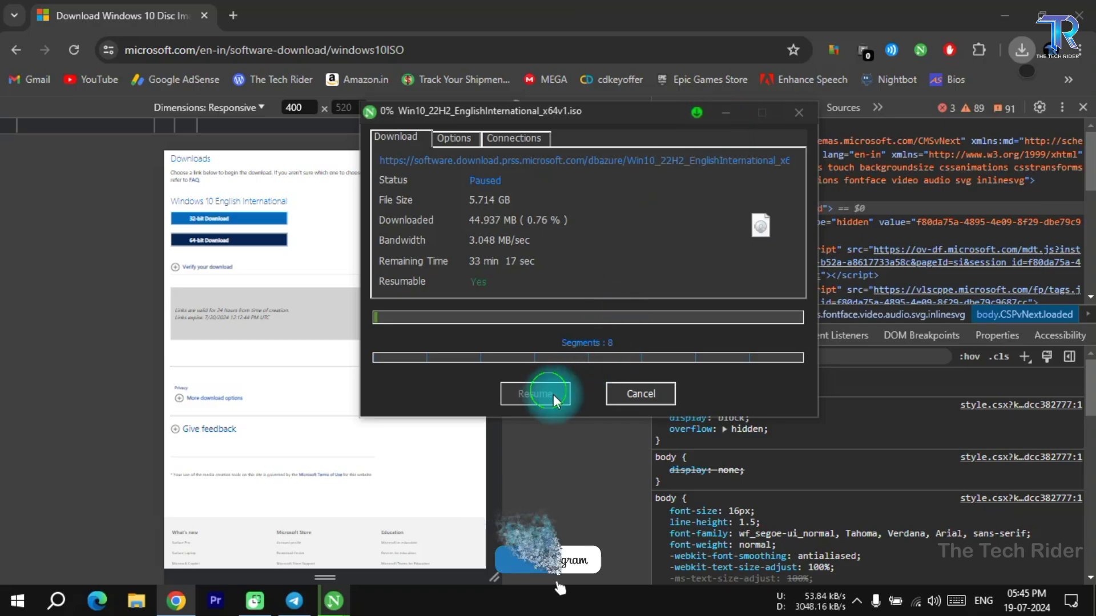
{"action": "left_click", "coordinate": [658, 393]}
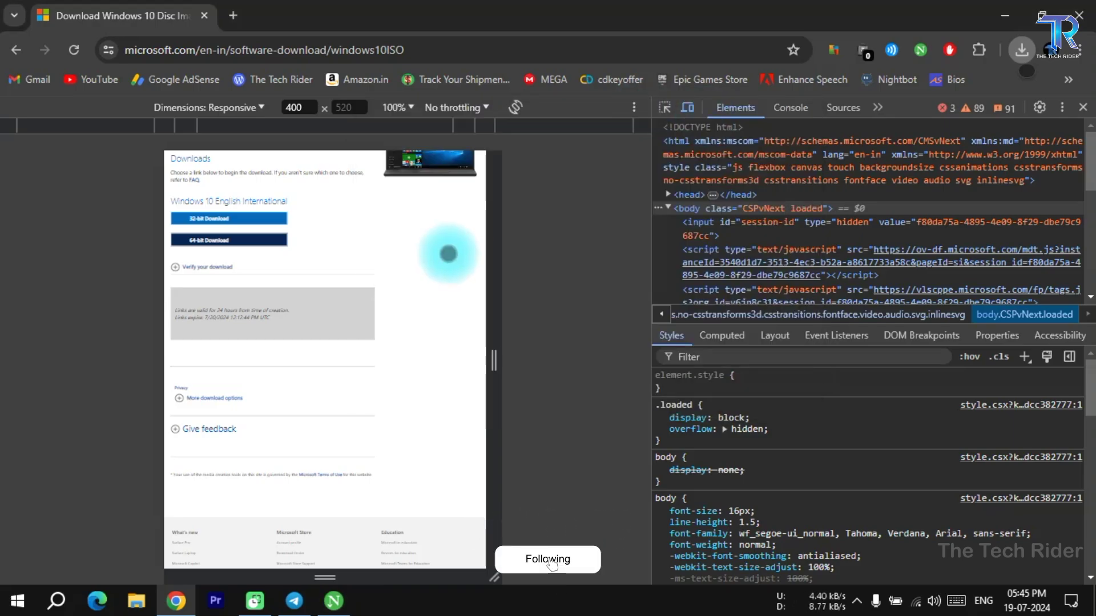
Close the developer tools and reload the Windows 10 ISO download page in normal desktop view
{"action": "key", "text": "F12"}
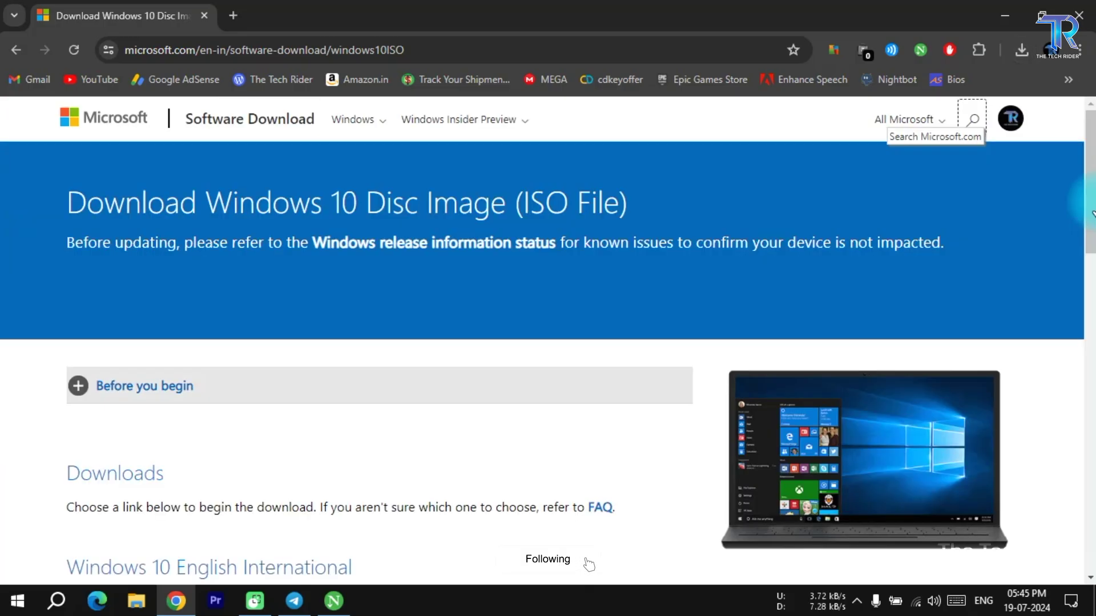
{"action": "left_click_drag", "start_coordinate": [1094, 187], "coordinate": [1091, 214]}
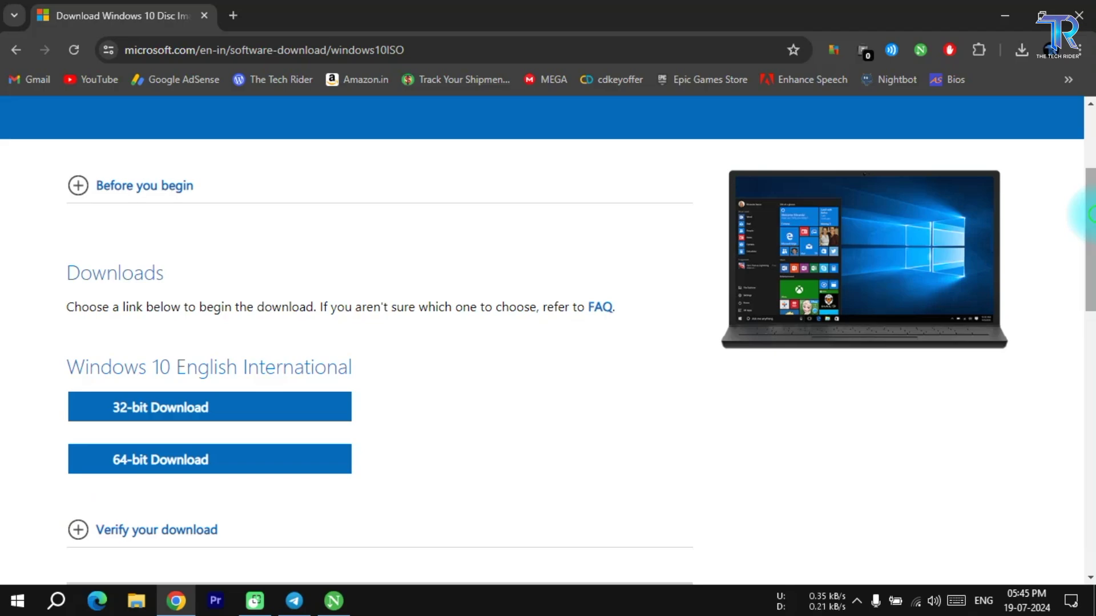
{"action": "left_click", "coordinate": [77, 43]}
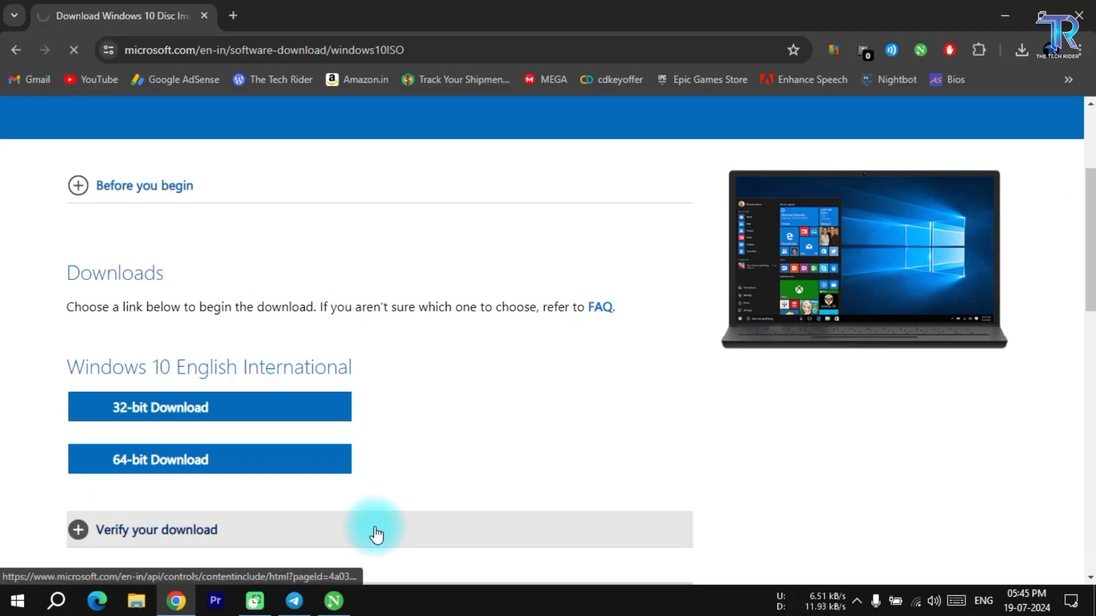
{"action": "left_click", "coordinate": [185, 460]}
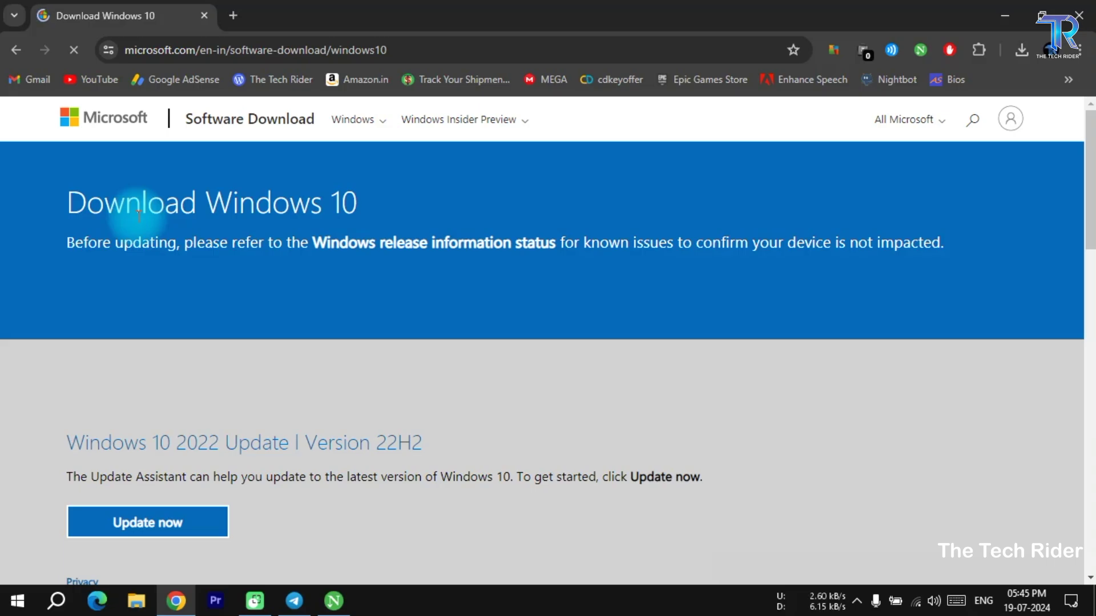
Switch to Neat Download Manager and delete the paused Windows 10 ISO download from its list
{"action": "left_click", "coordinate": [341, 609]}
{"action": "left_click", "coordinate": [429, 161]}
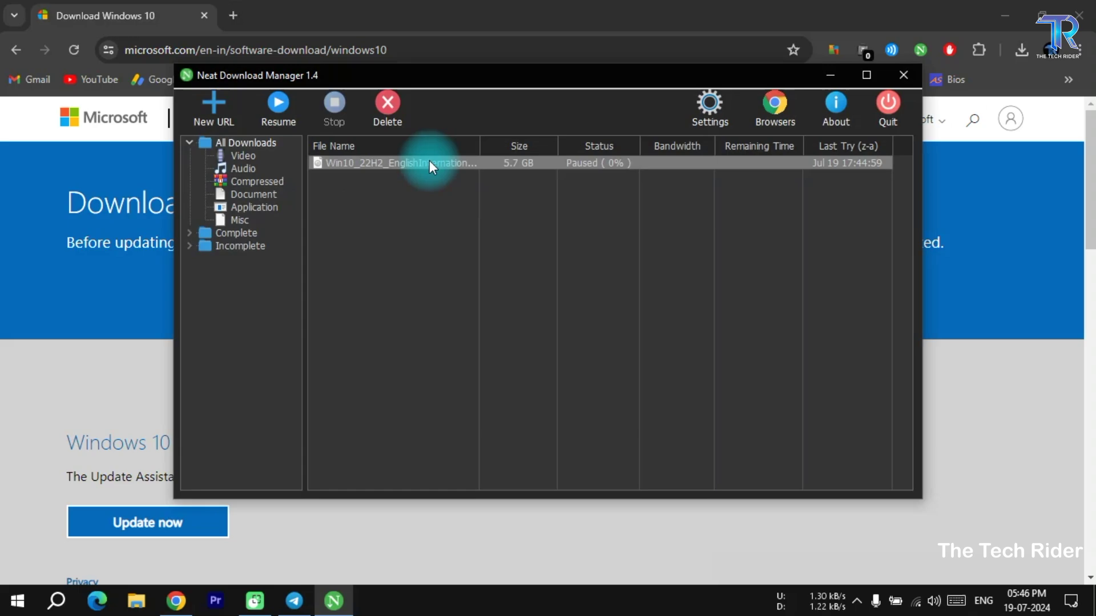
{"action": "left_click", "coordinate": [387, 104]}
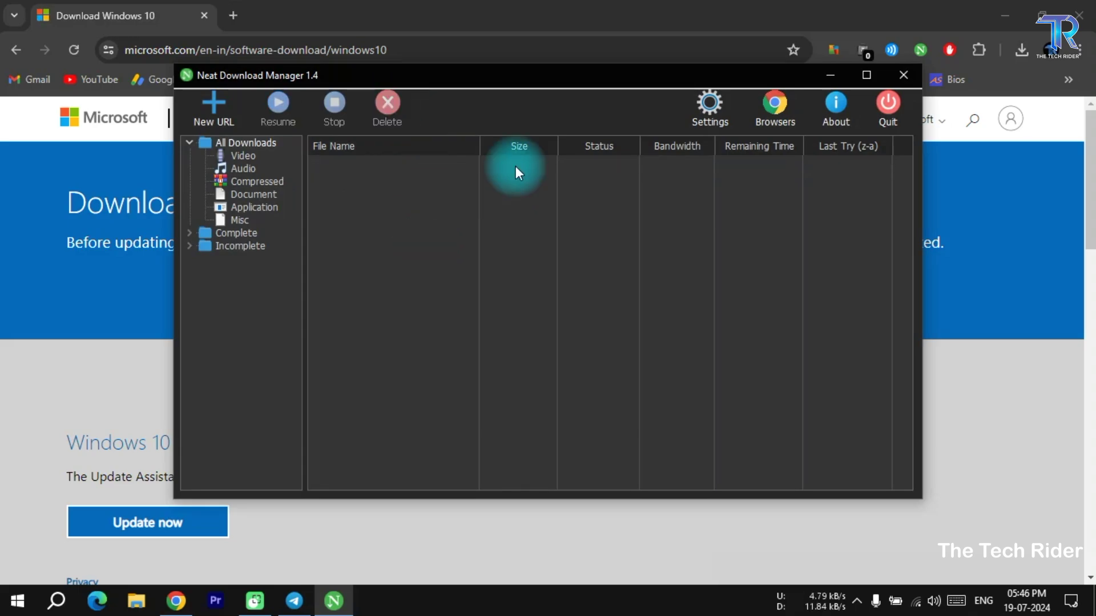